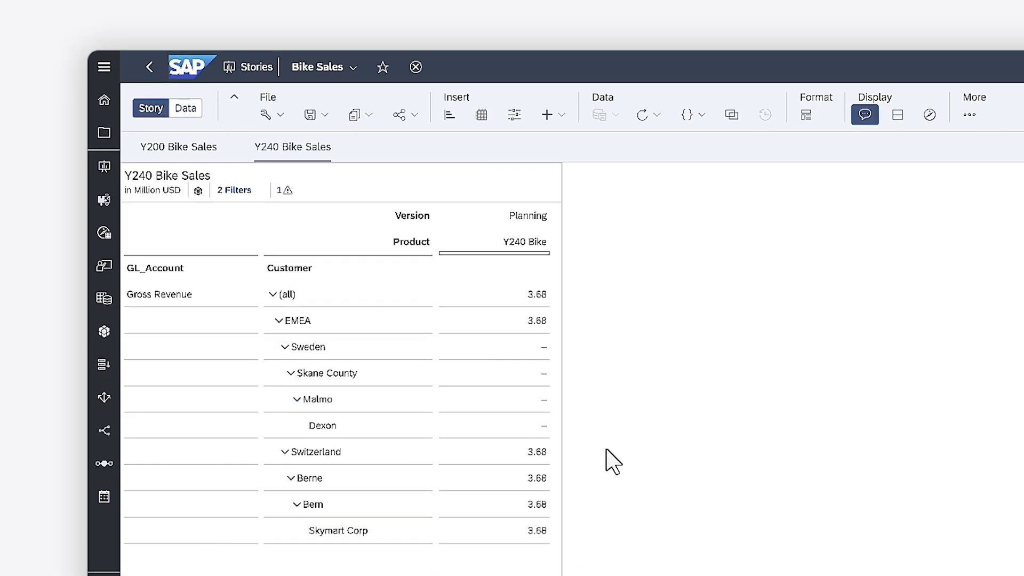
Confirm Dexon's Y240 Bike cell is blocked, then open the PLANNING_update model
click(502, 428)
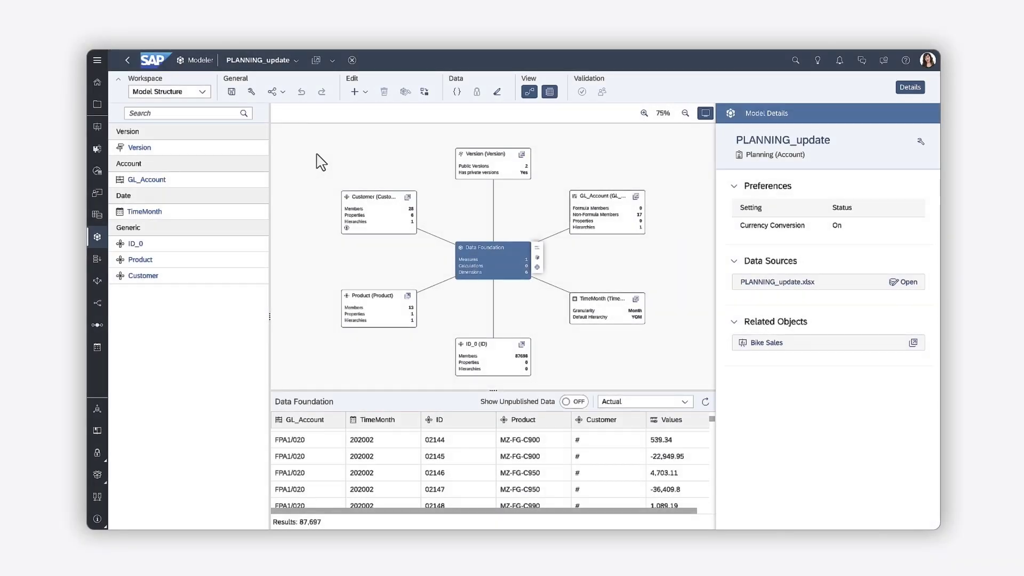
Turn on Validation Rules in the model's Access and Privacy preferences and save the model
click(251, 92)
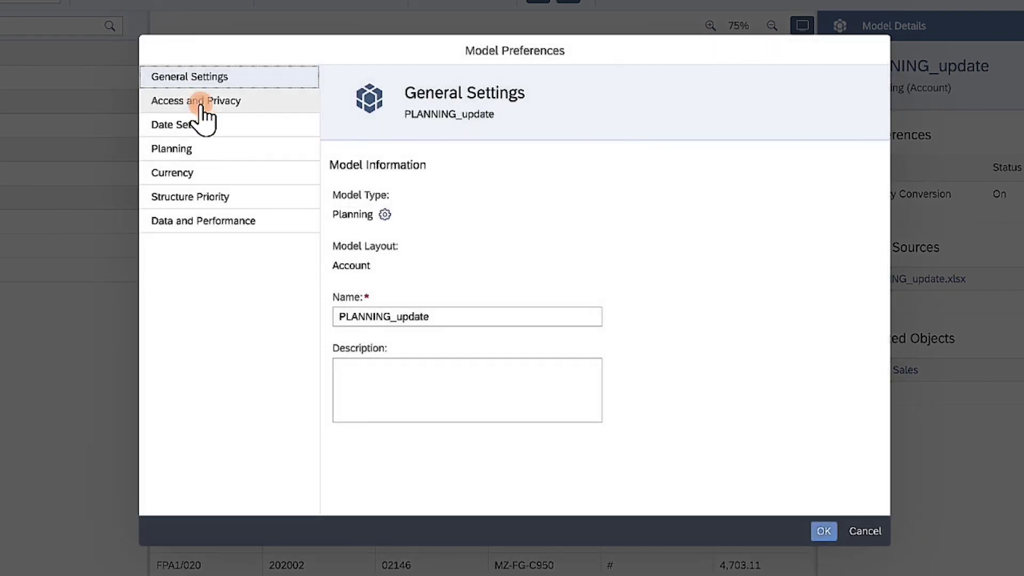
click(199, 101)
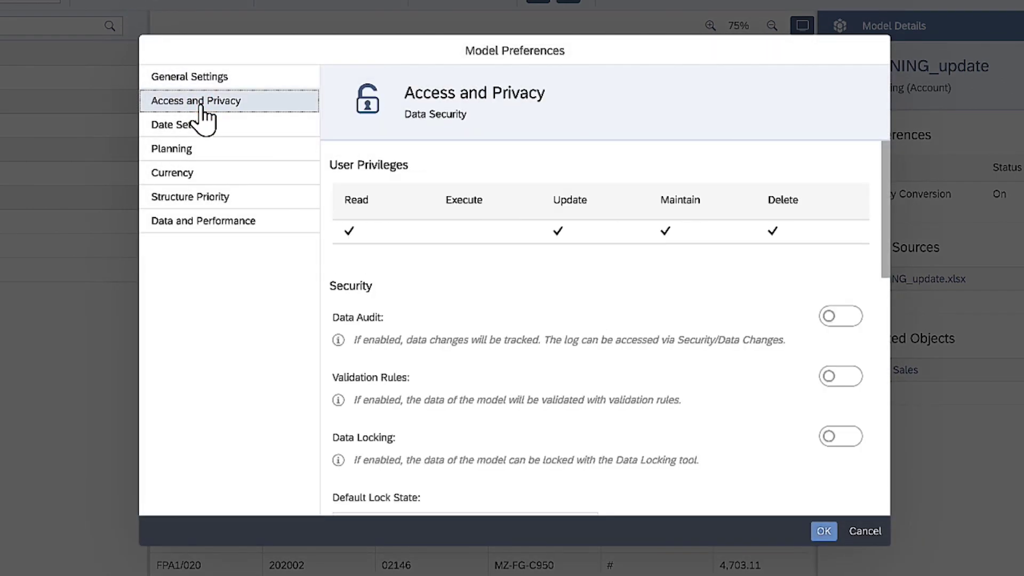
click(844, 378)
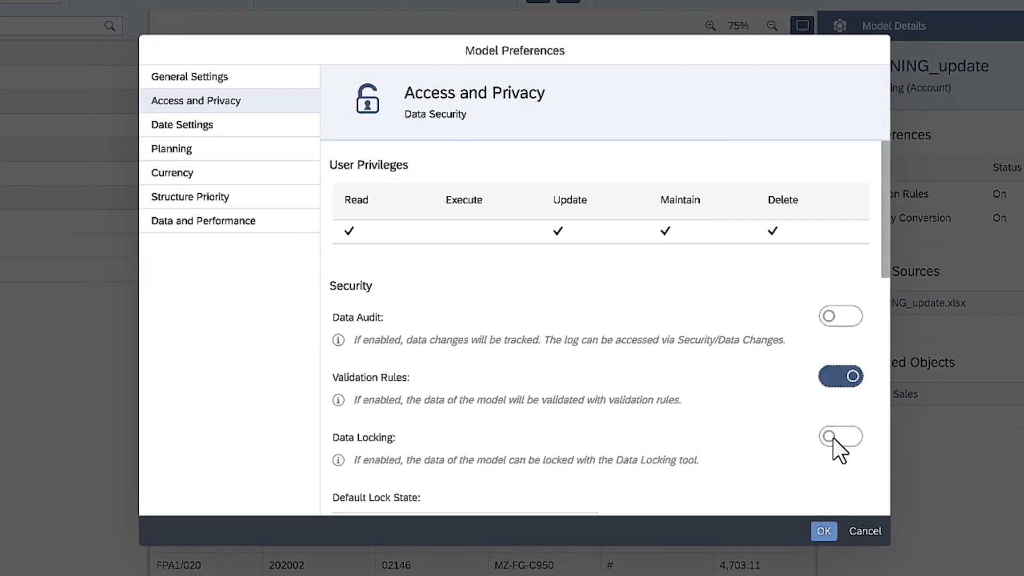
click(824, 528)
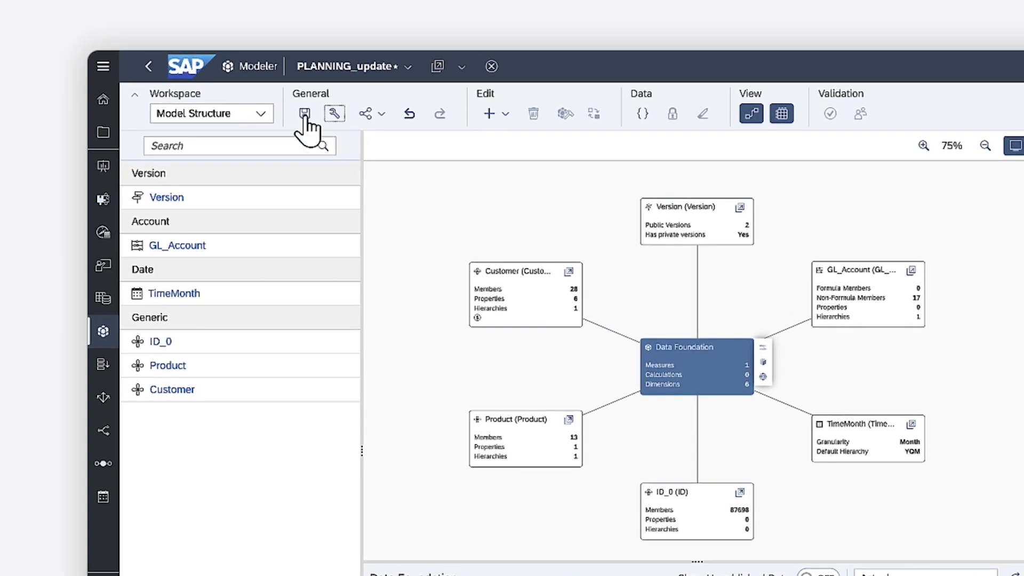
click(304, 116)
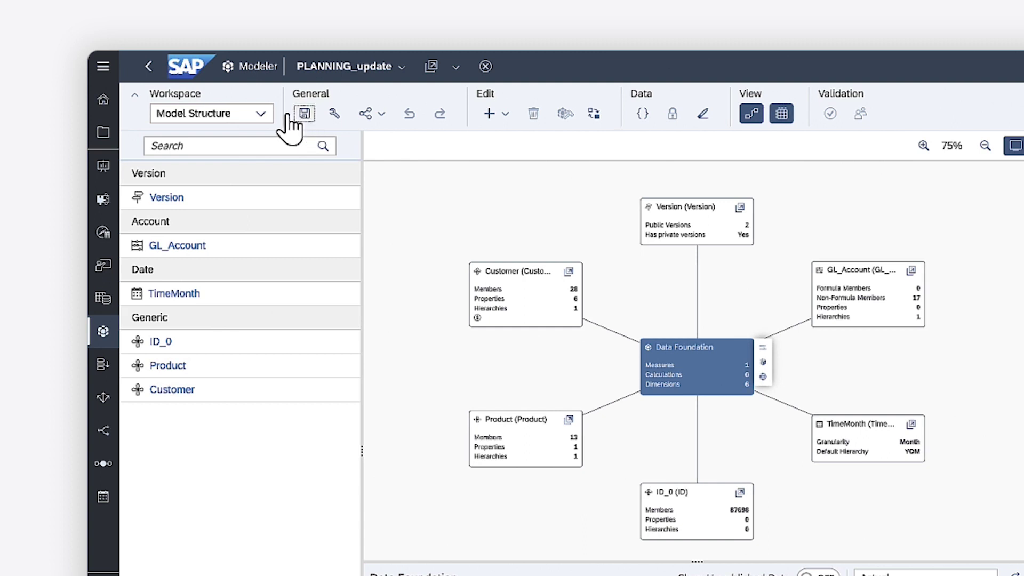
Switch to the Validation Rules workspace and bring up the Create New Rule options
click(261, 114)
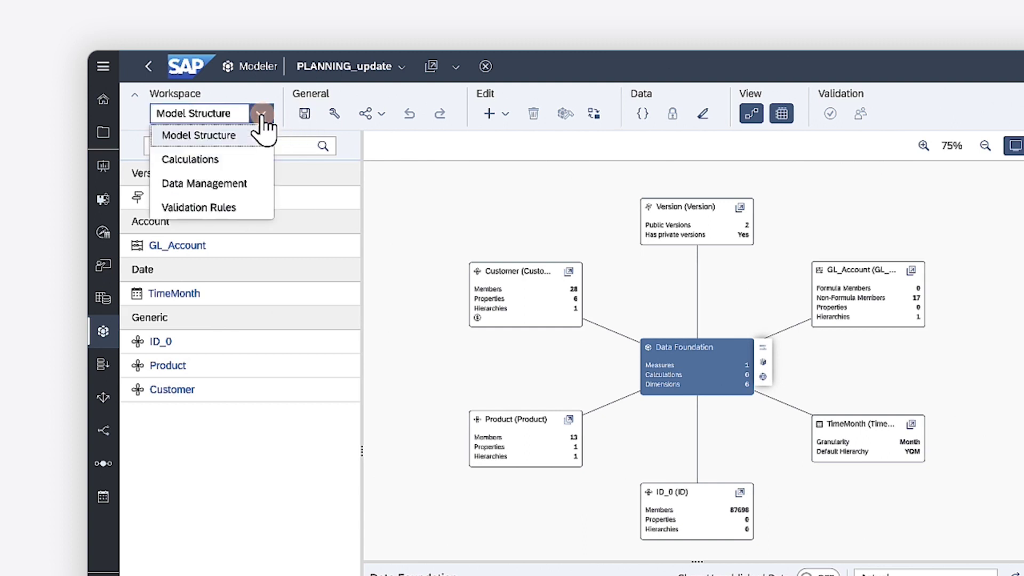
click(200, 209)
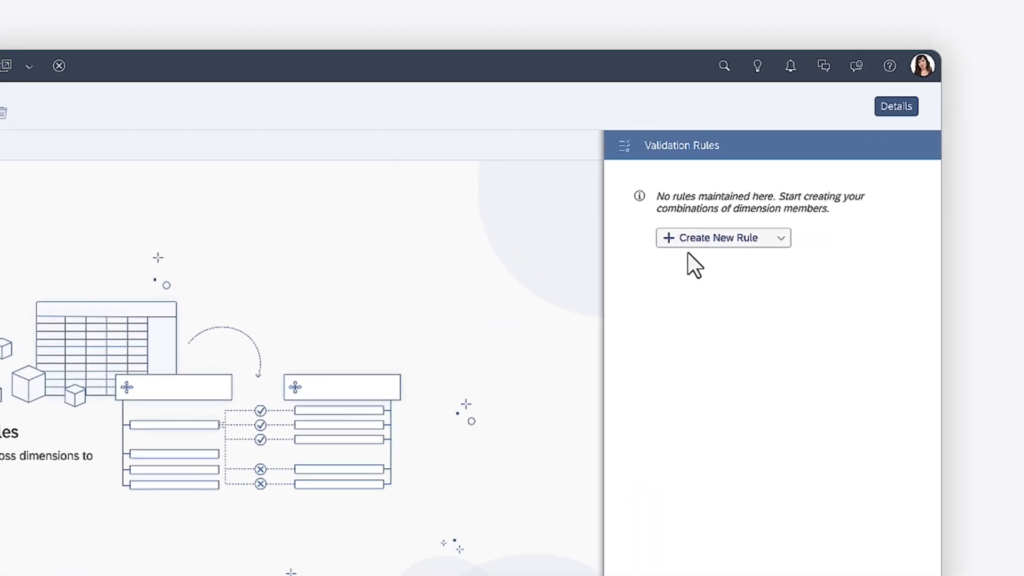
click(783, 235)
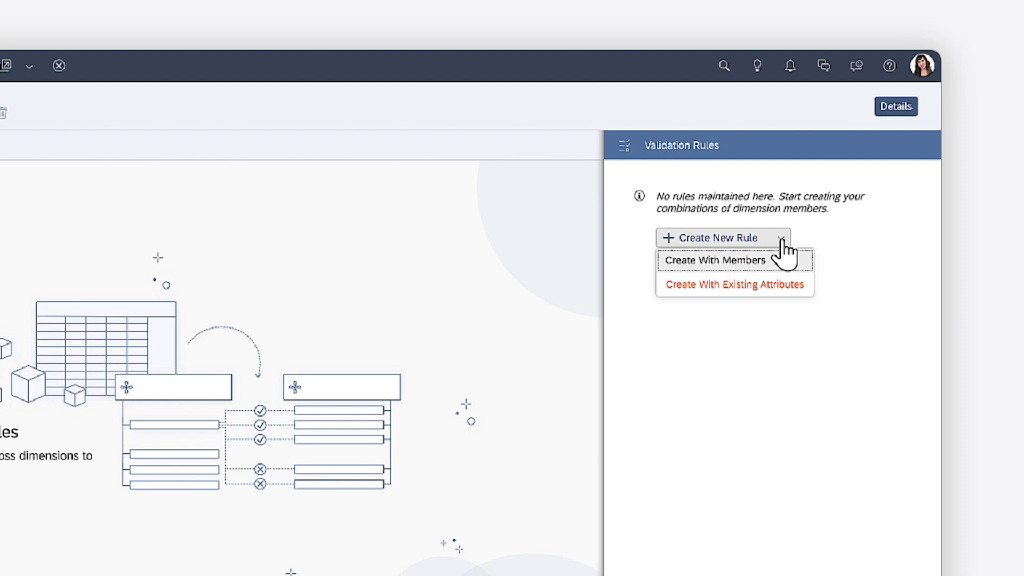
Create a member-based rule and start naming it Y240 Bike
click(703, 260)
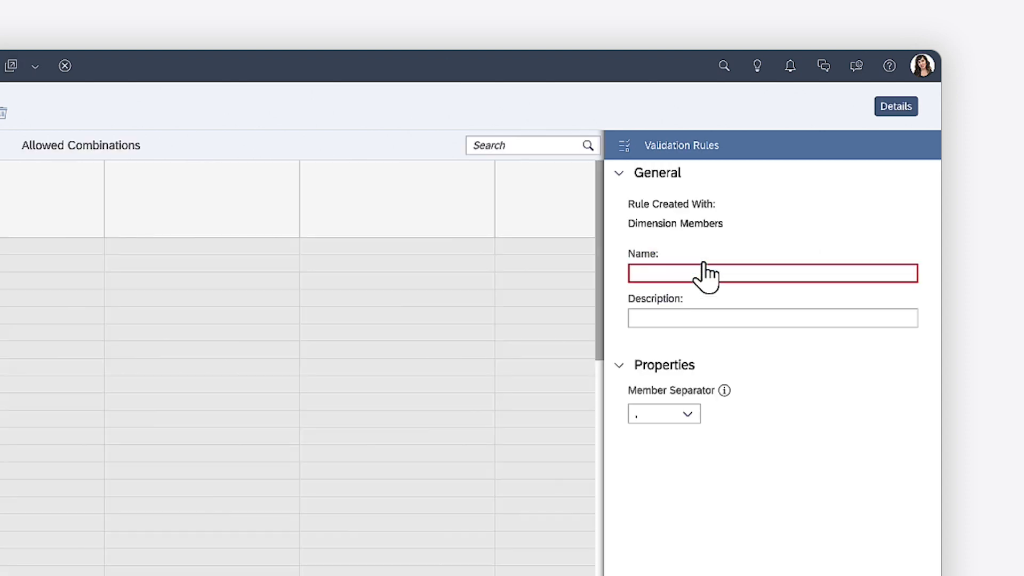
click(686, 269)
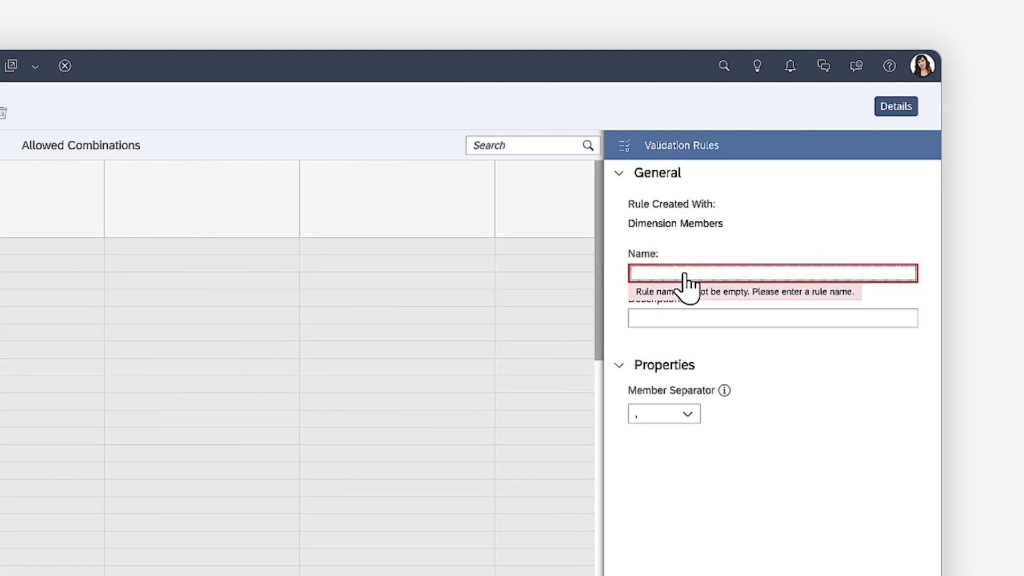
text(Y240 B)
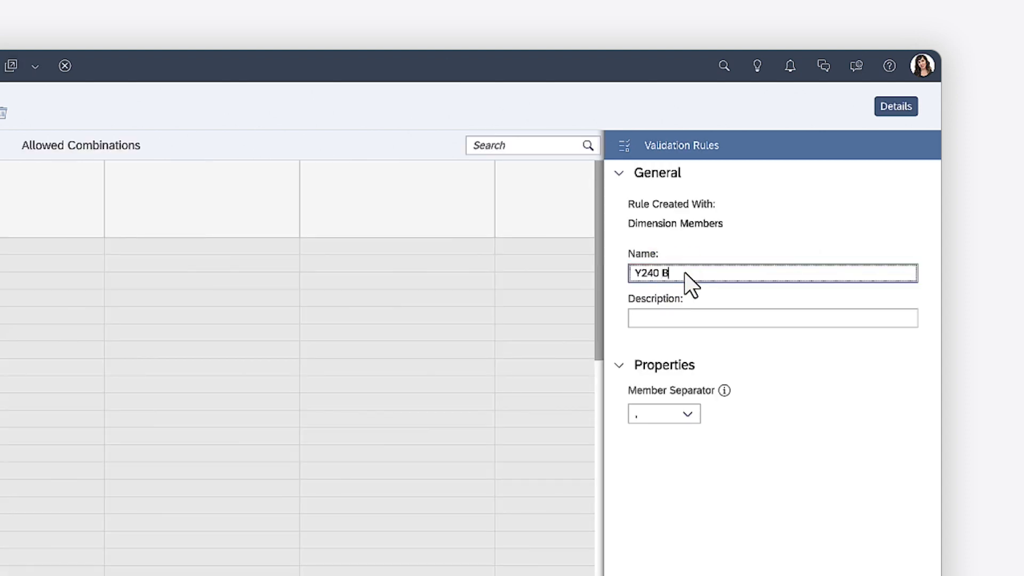
text(ike)
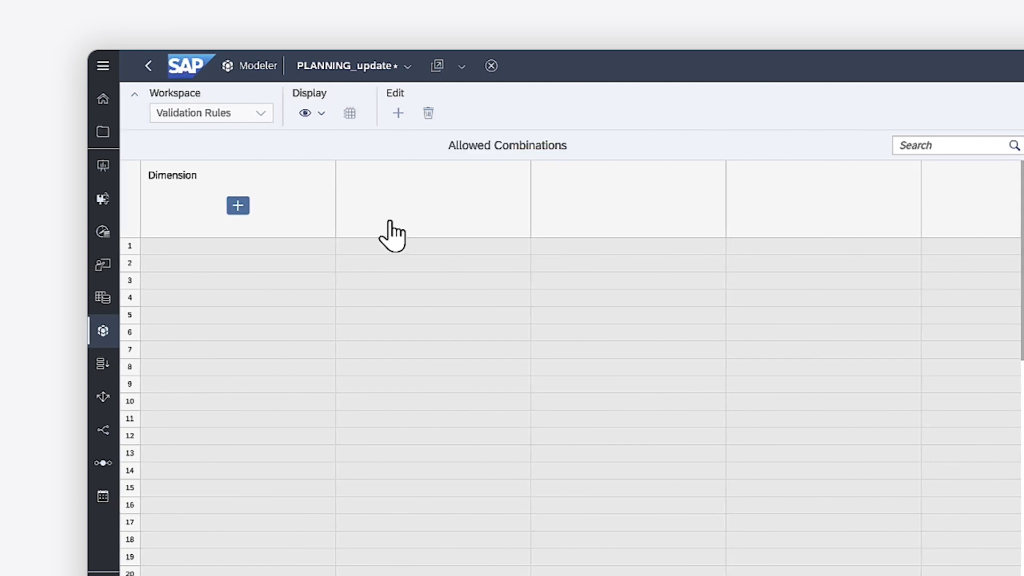
Add Product as the first combination dimension with member Y240 Bike
click(238, 206)
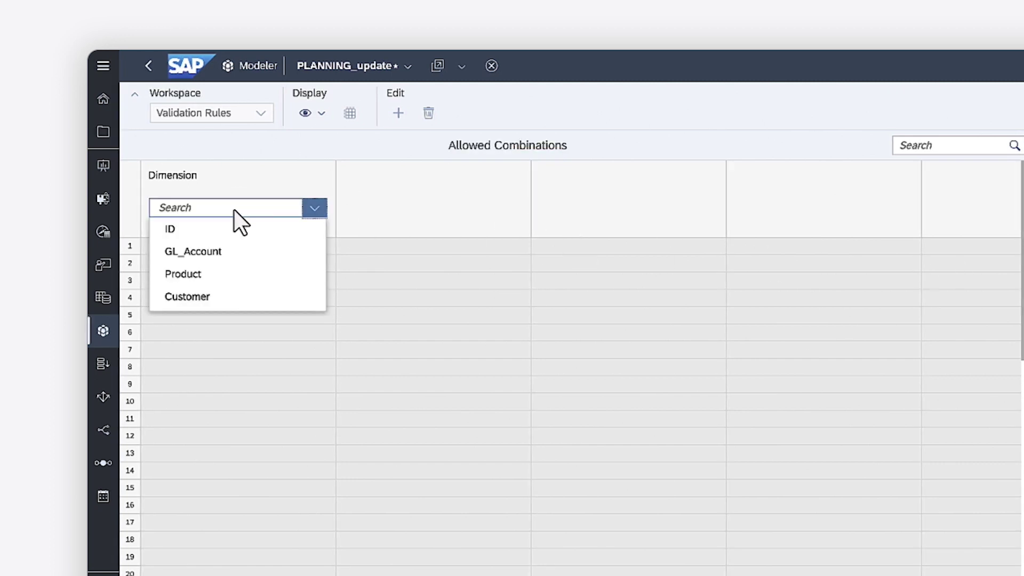
click(222, 275)
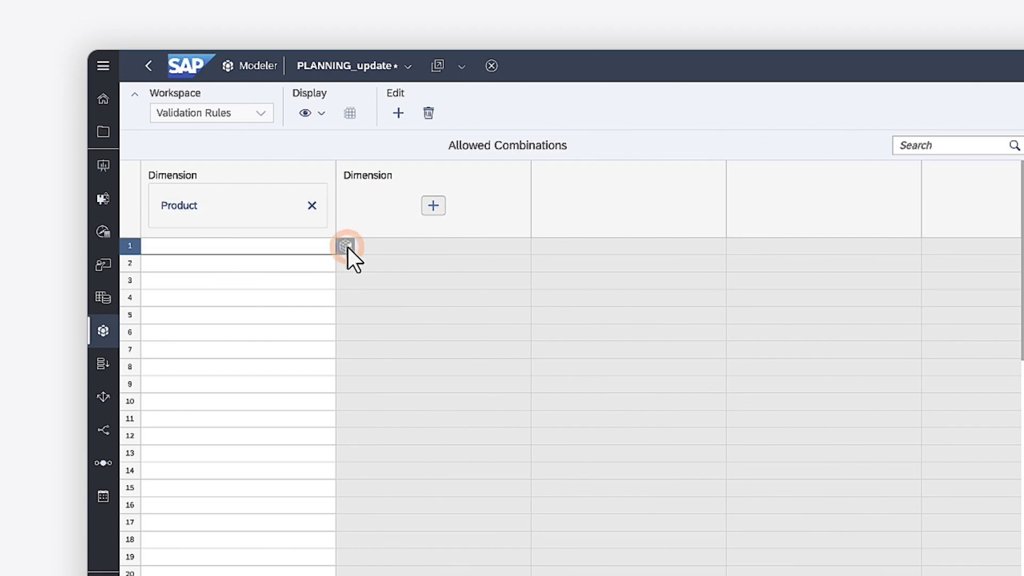
click(345, 247)
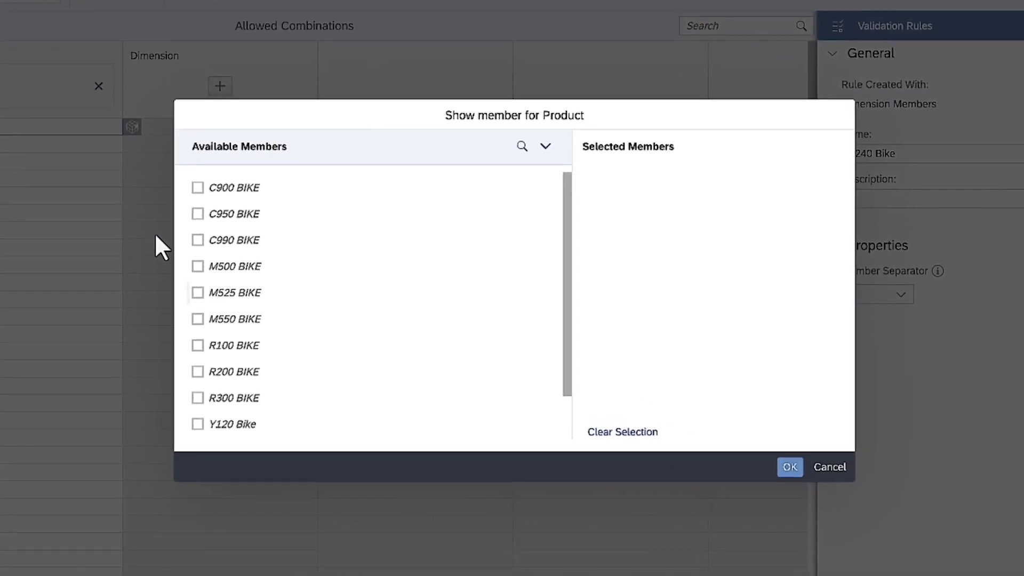
scroll(185, 366, down, 2)
click(198, 425)
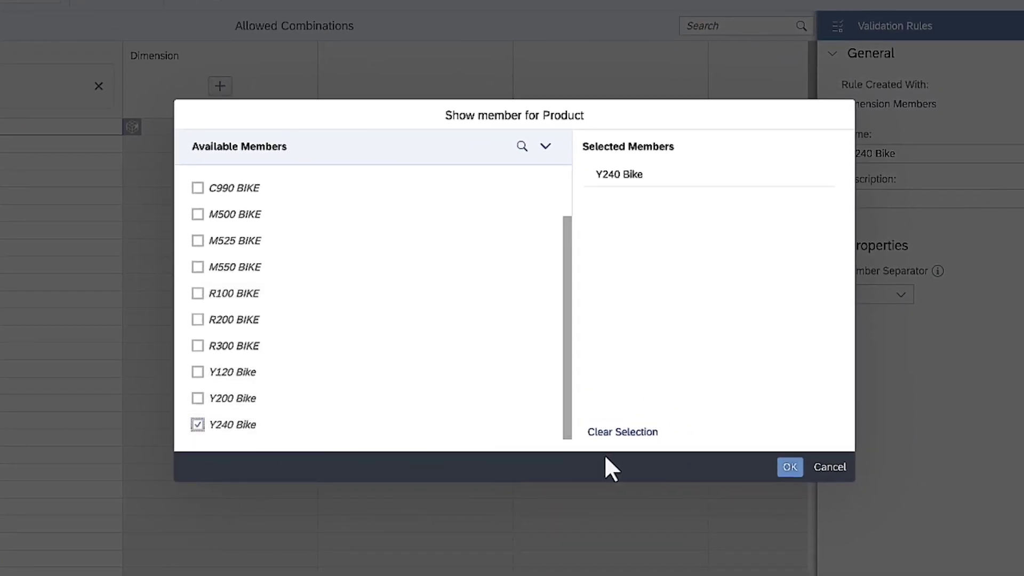
click(789, 467)
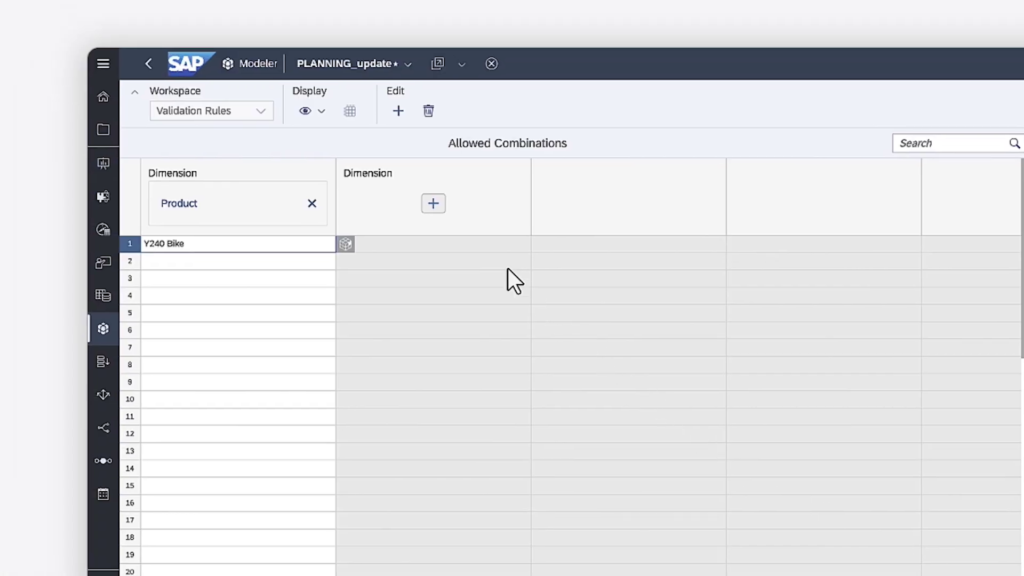
Add Customer as the second dimension, allowing only Skymart Corp for Y240 Bike
click(433, 207)
click(407, 277)
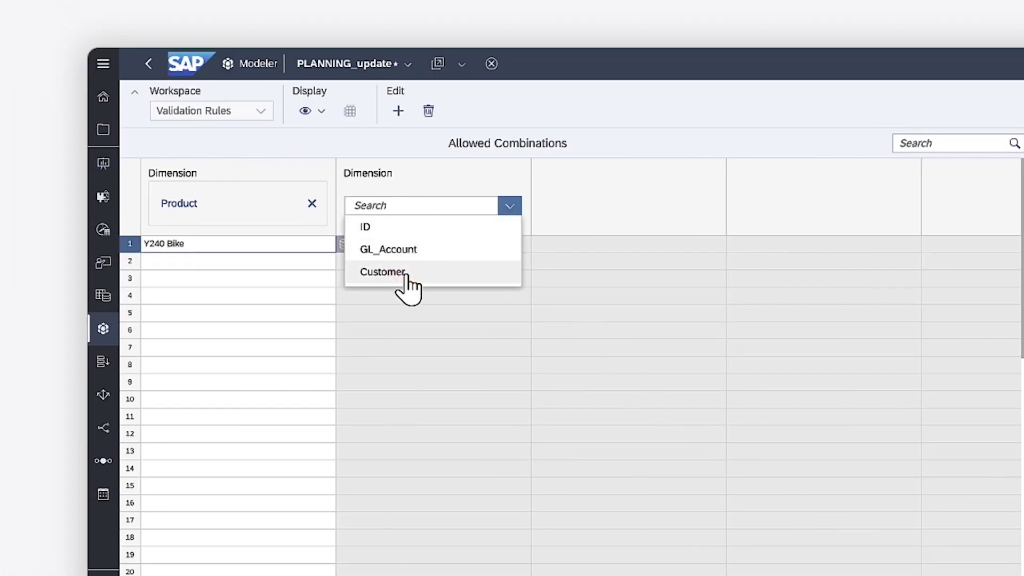
click(461, 247)
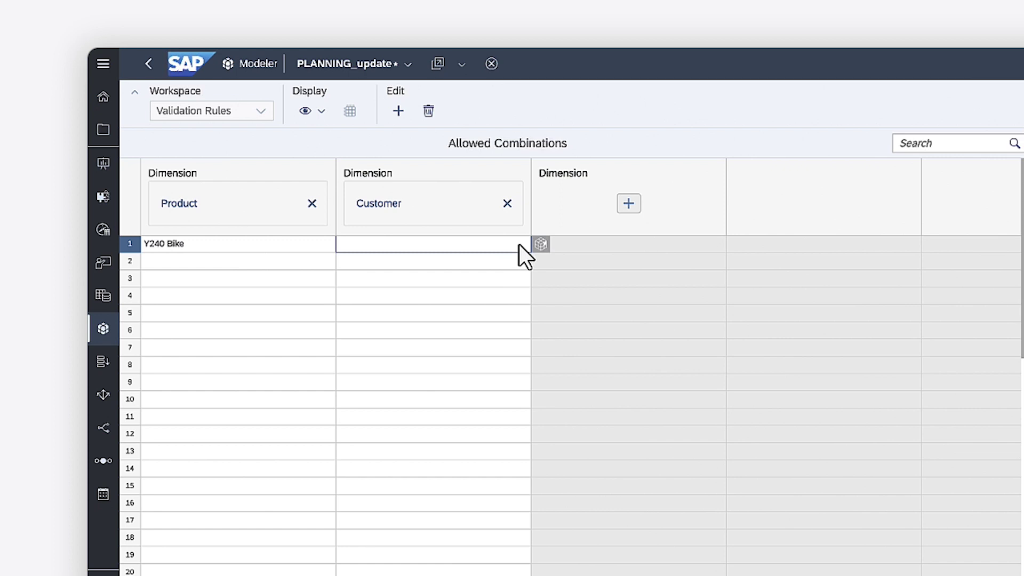
click(542, 243)
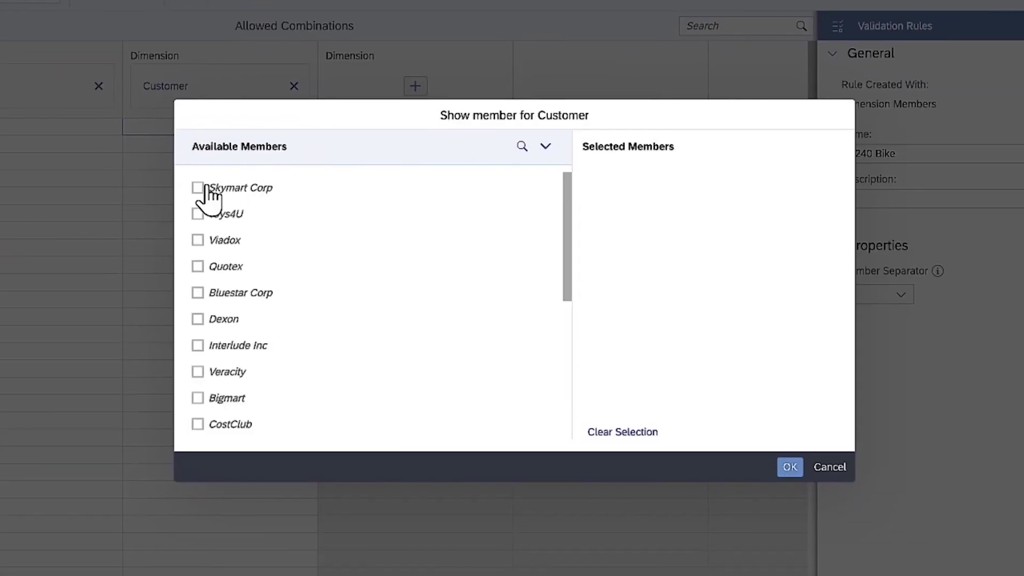
click(197, 188)
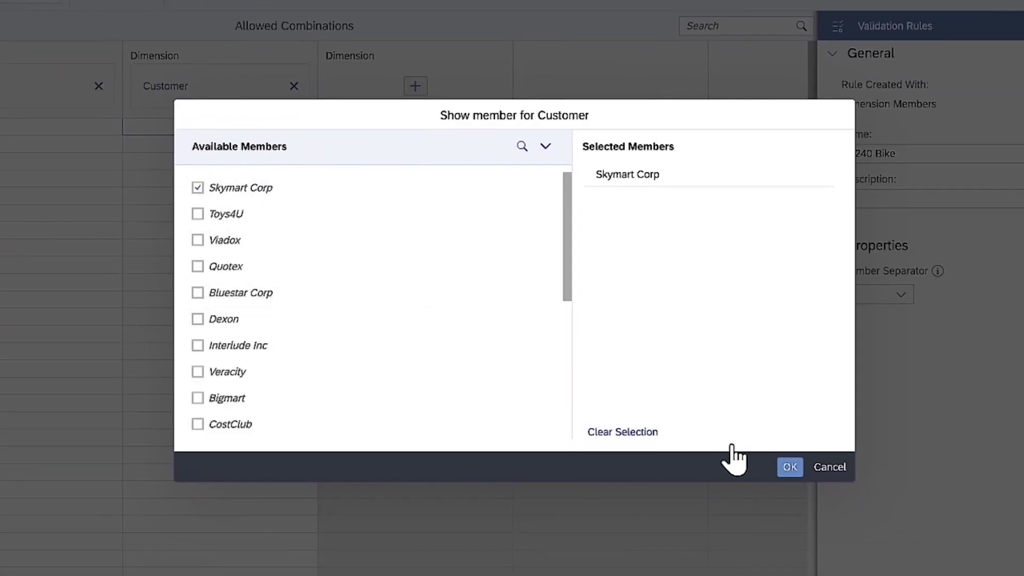
click(789, 468)
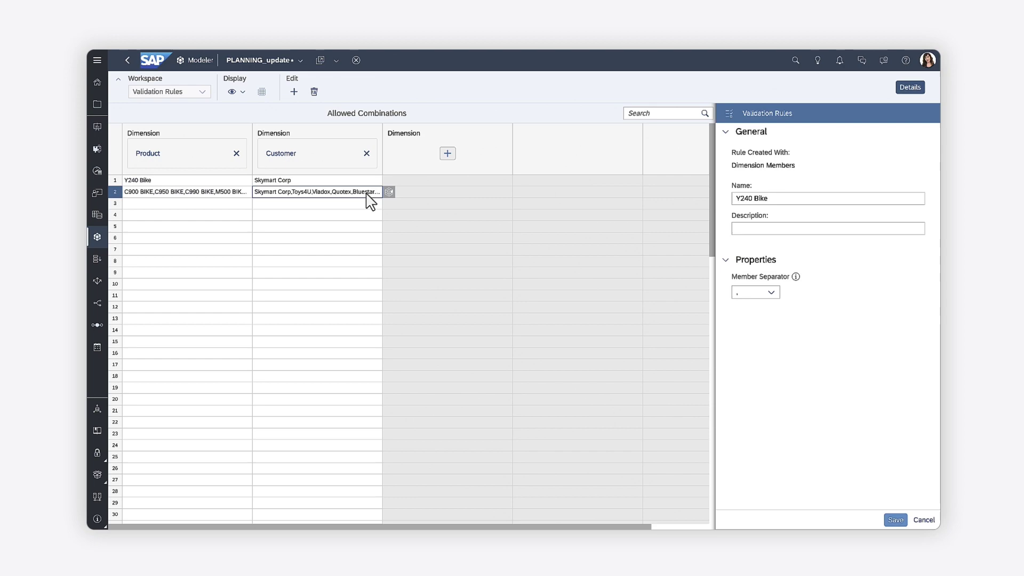
Save the Y240 Bike rule, preview blocked combinations, and return to Model Structure
click(897, 522)
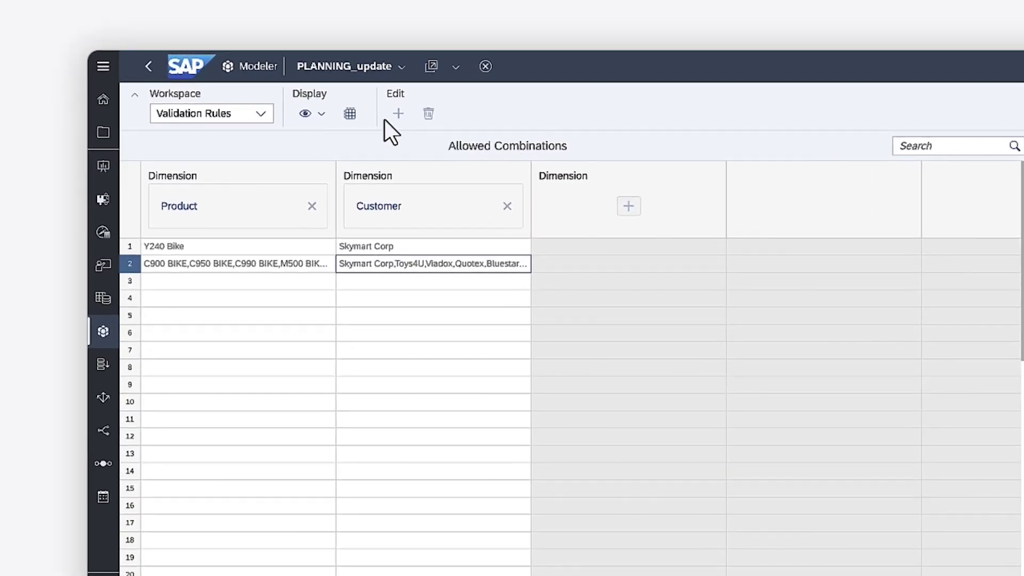
click(350, 113)
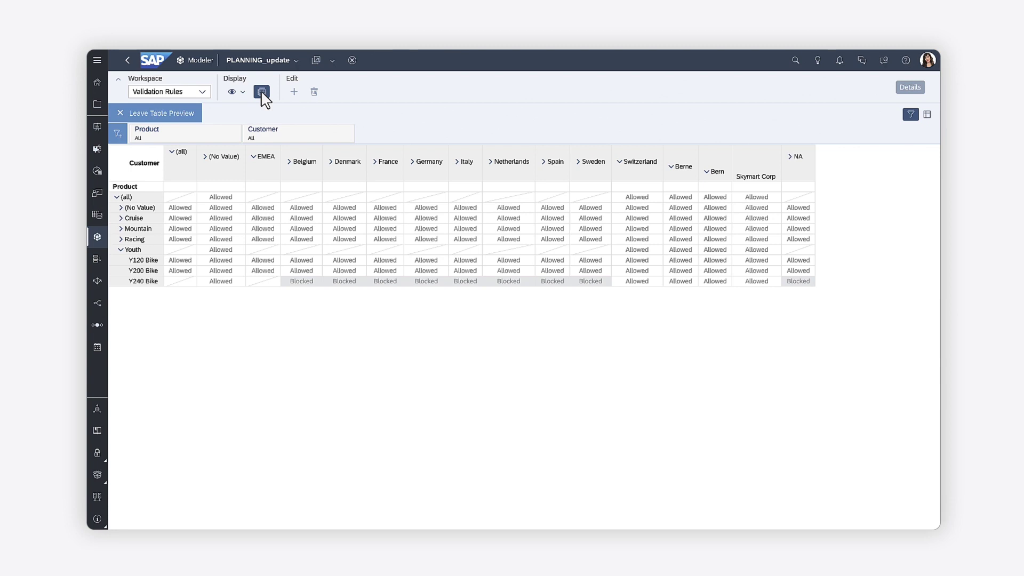
click(202, 92)
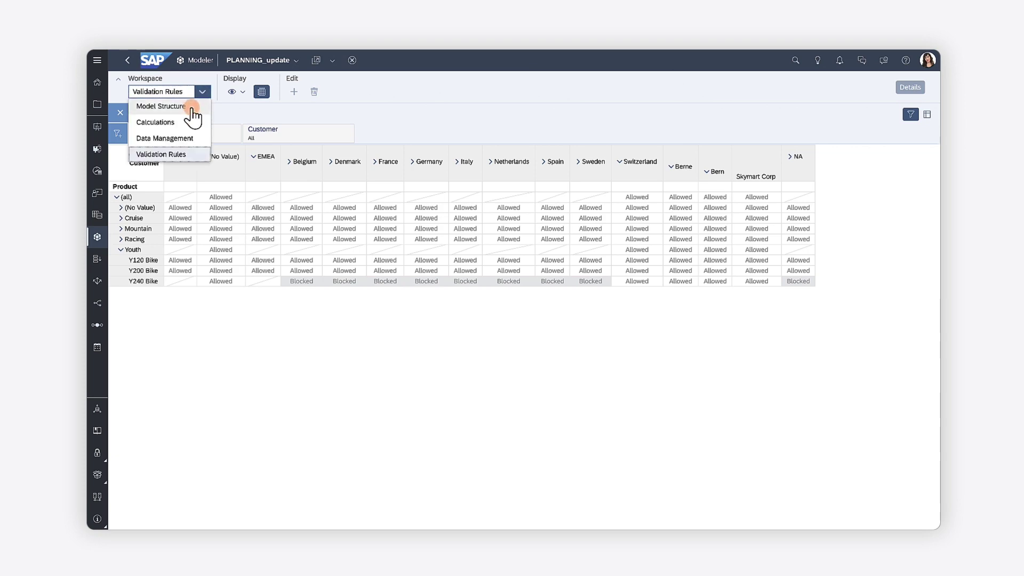
click(191, 106)
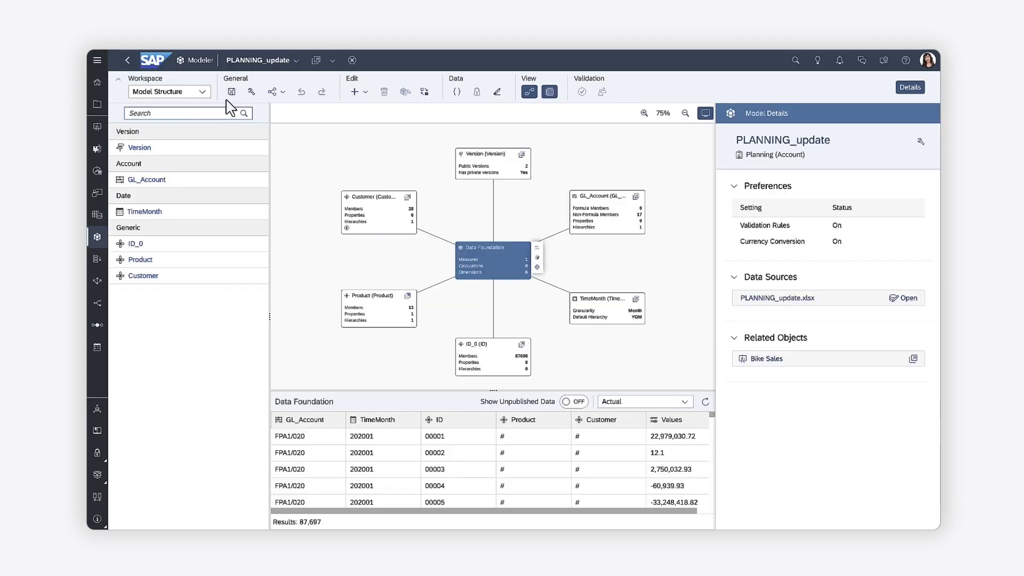
Enable Data Disaggregation Based on Validation Rules in the model's Planning preferences
click(251, 91)
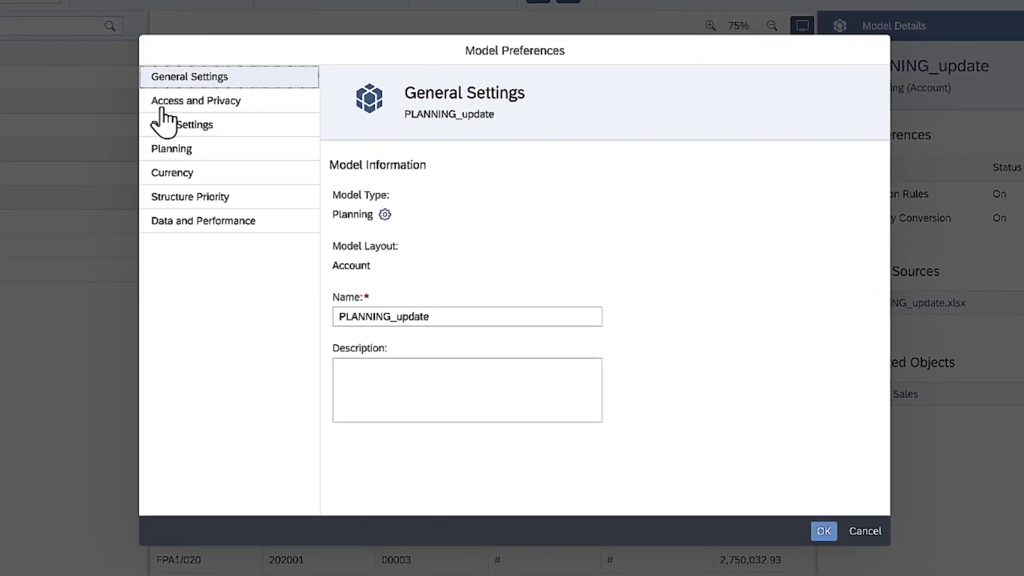
click(169, 149)
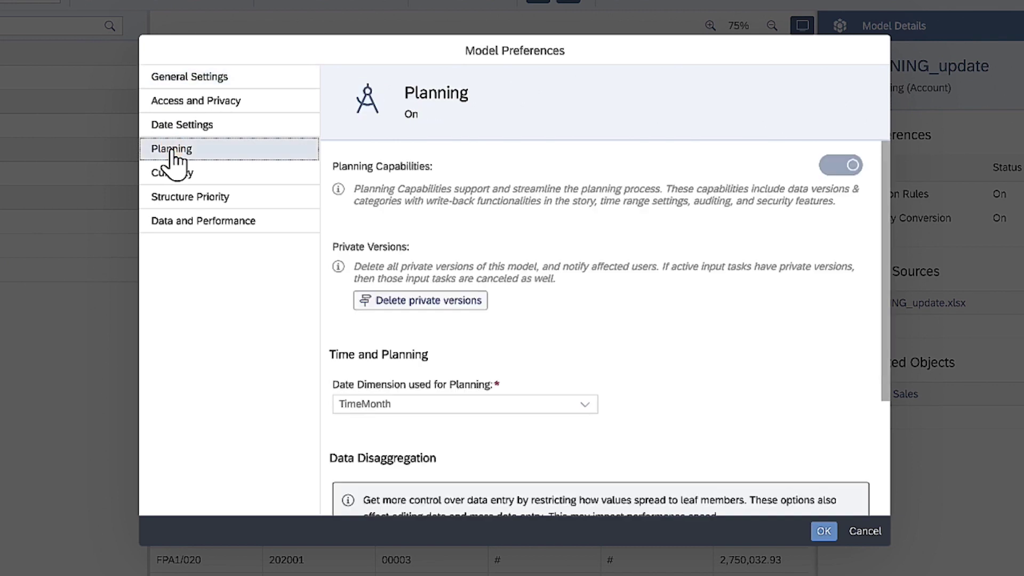
click(887, 465)
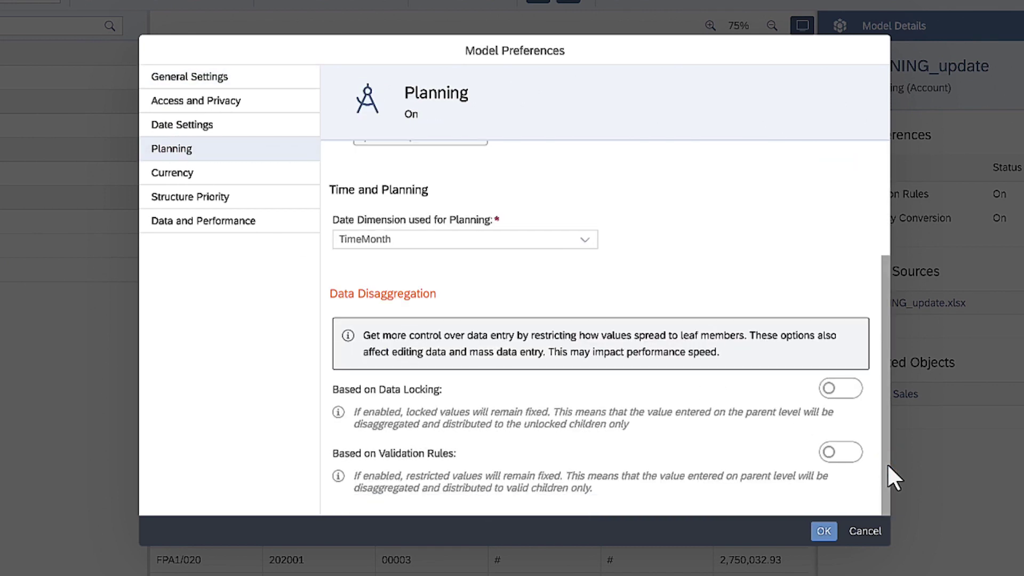
click(844, 455)
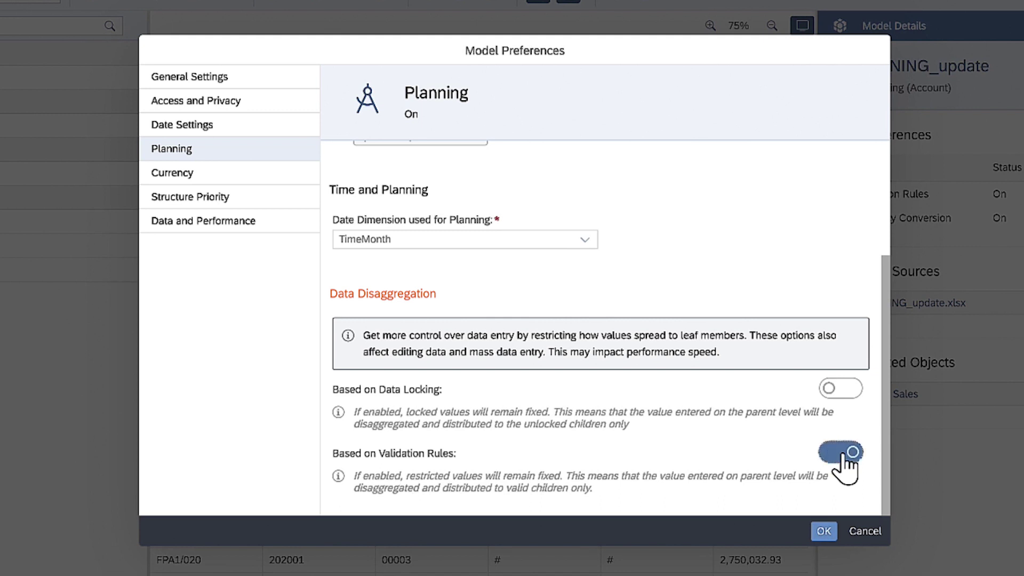
click(823, 531)
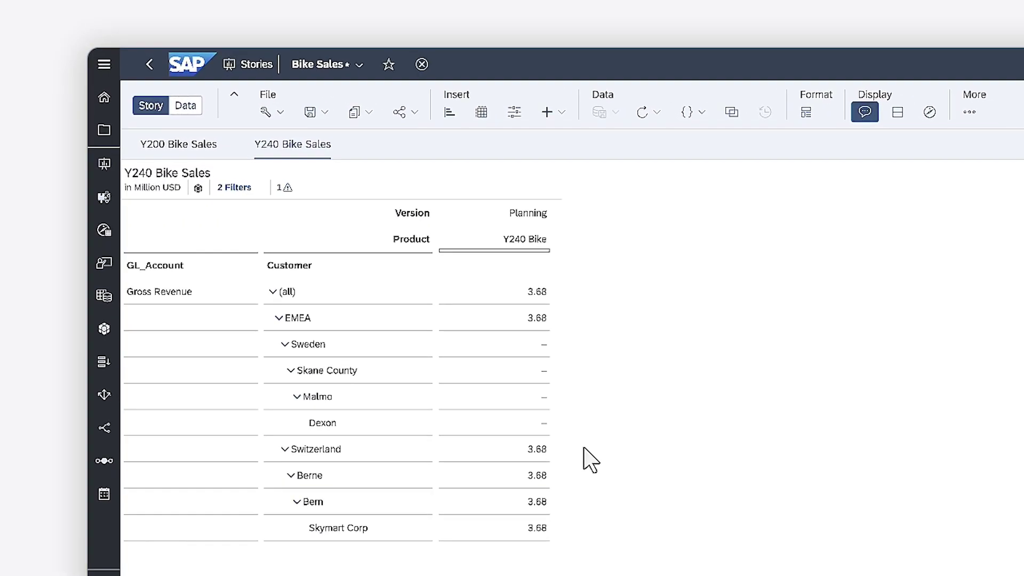
Show reasons for unplannable data and view why Dexon's Y240 Bike cell is blocked
click(491, 425)
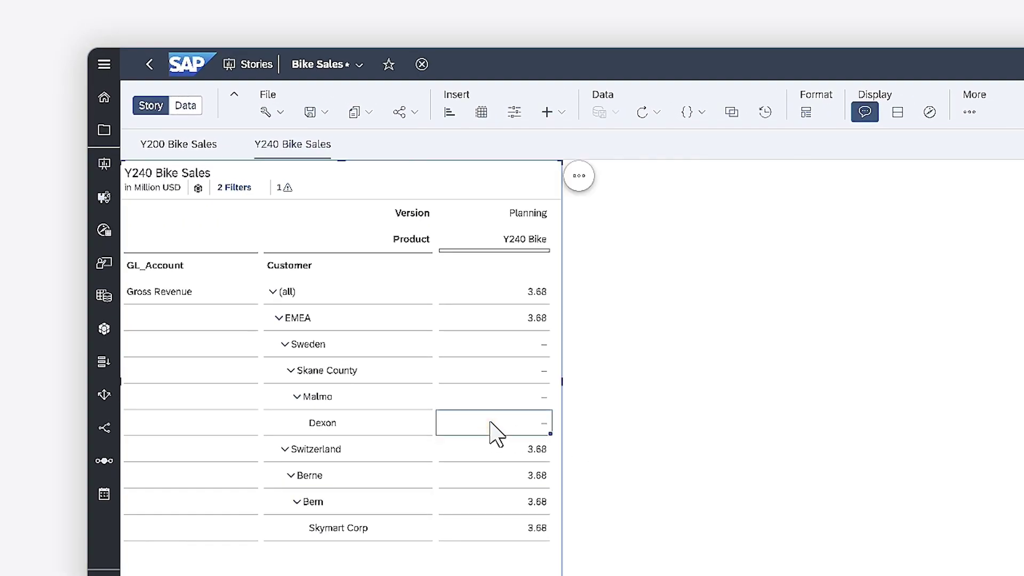
click(492, 425)
click(578, 180)
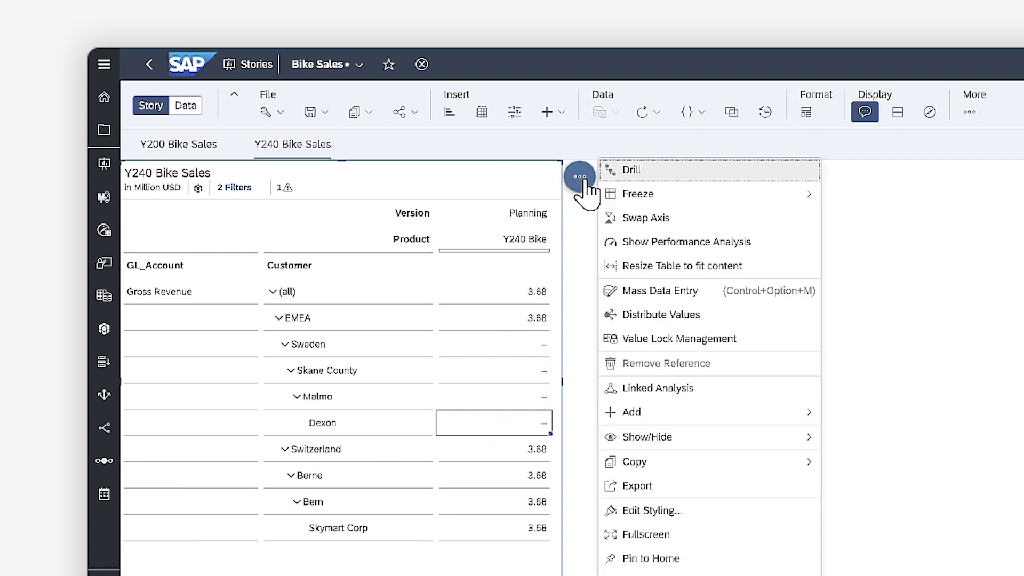
mouse_move(647, 437)
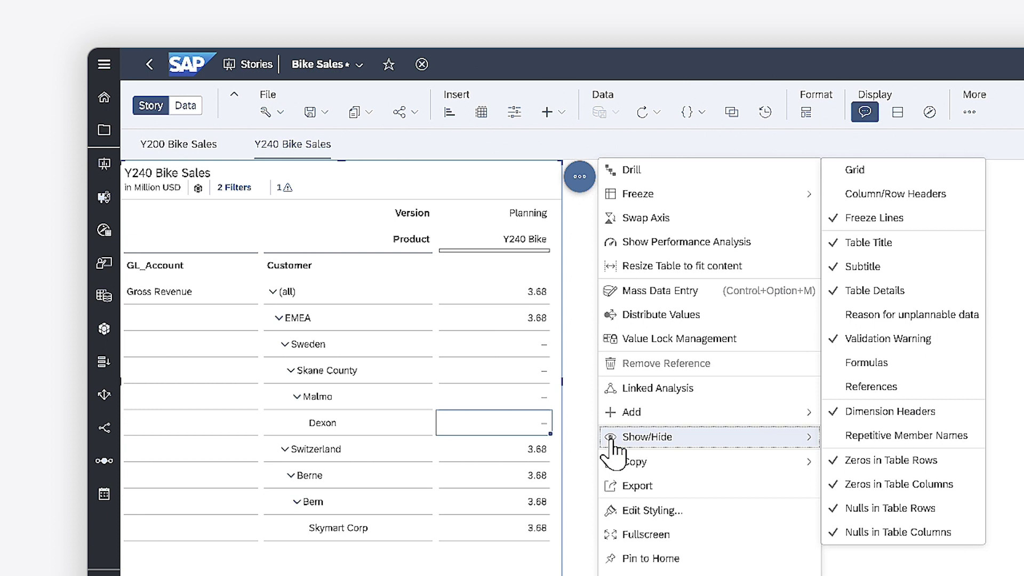
click(835, 318)
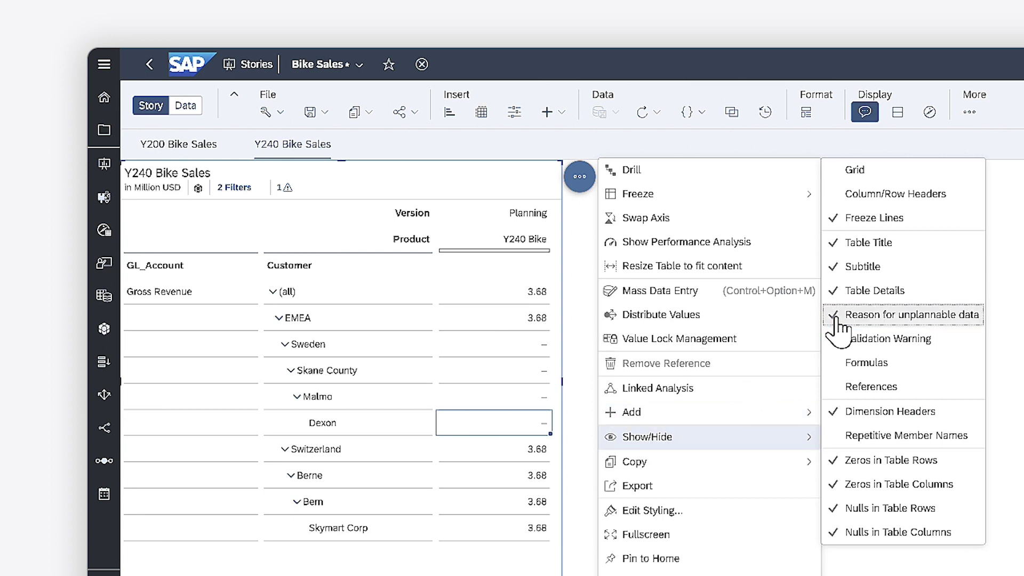
click(512, 426)
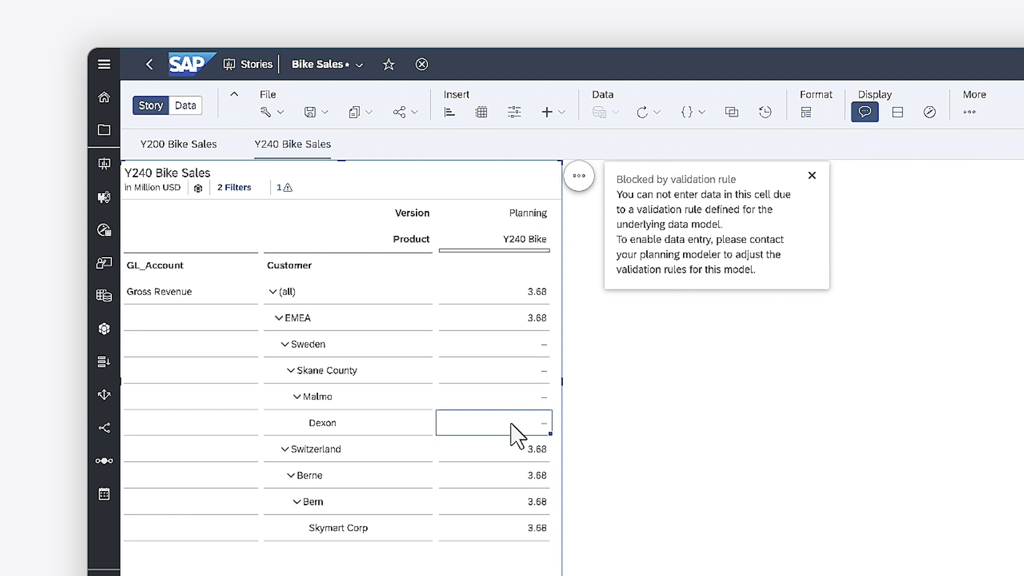
Enter 4.68 as the all-customers Y240 Bike gross revenue
click(539, 294)
text(4.)
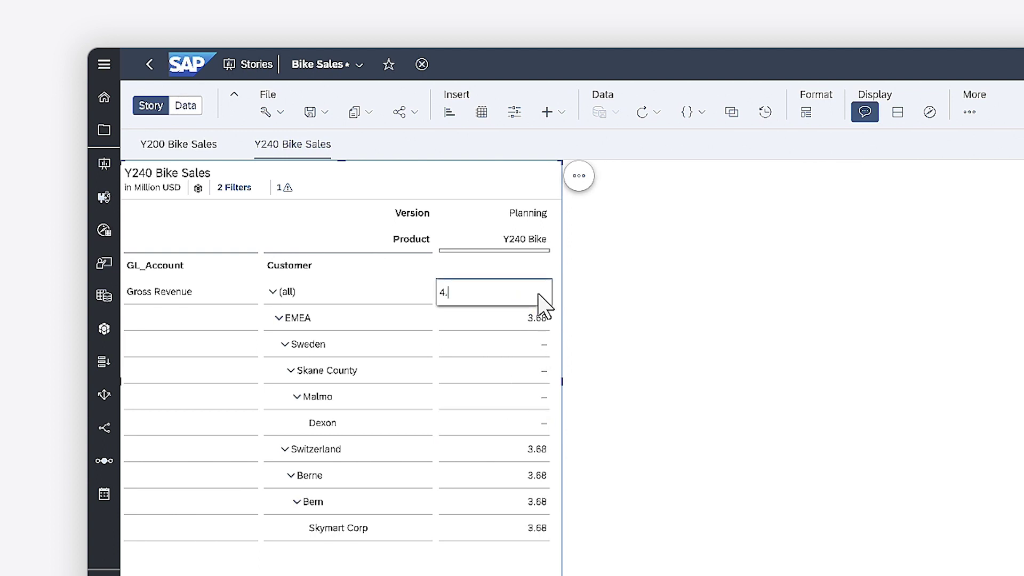
text(68m)
key(Return)
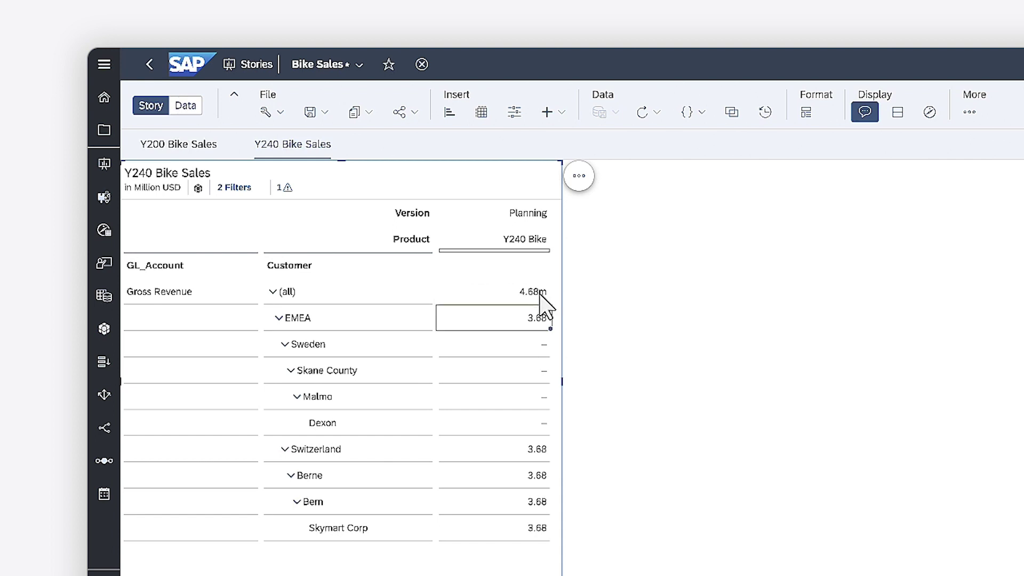